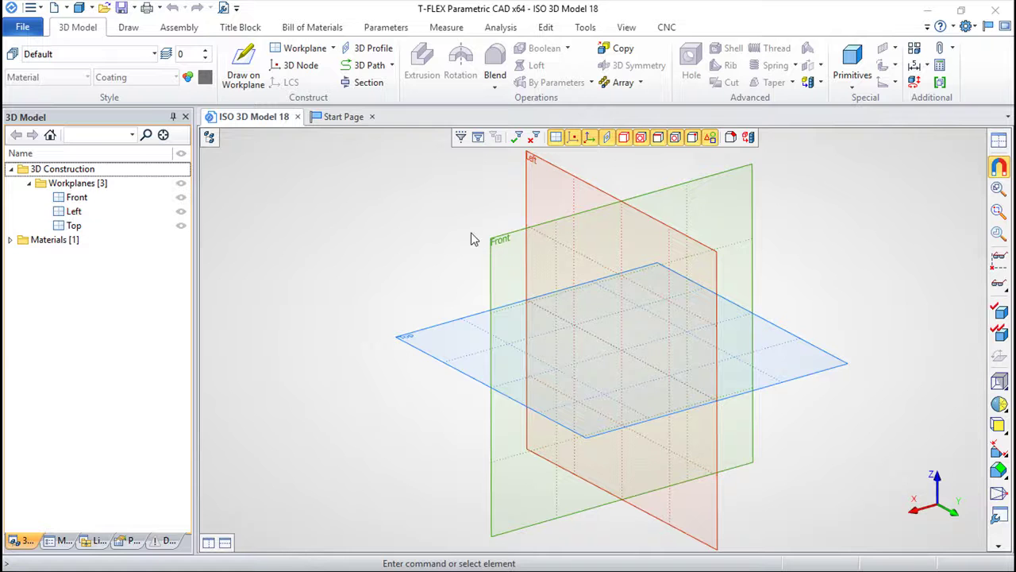
Start a 3D Picture insertion from Assembly > External Model and bring up the file-selection options.
{"action": "left_click", "coordinate": [179, 29]}
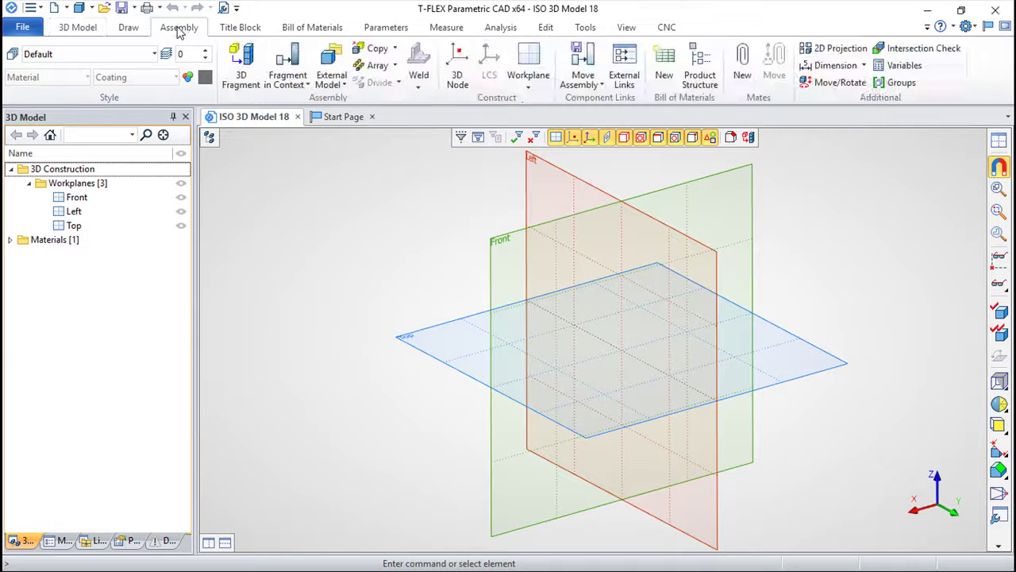
{"action": "left_click", "coordinate": [339, 85]}
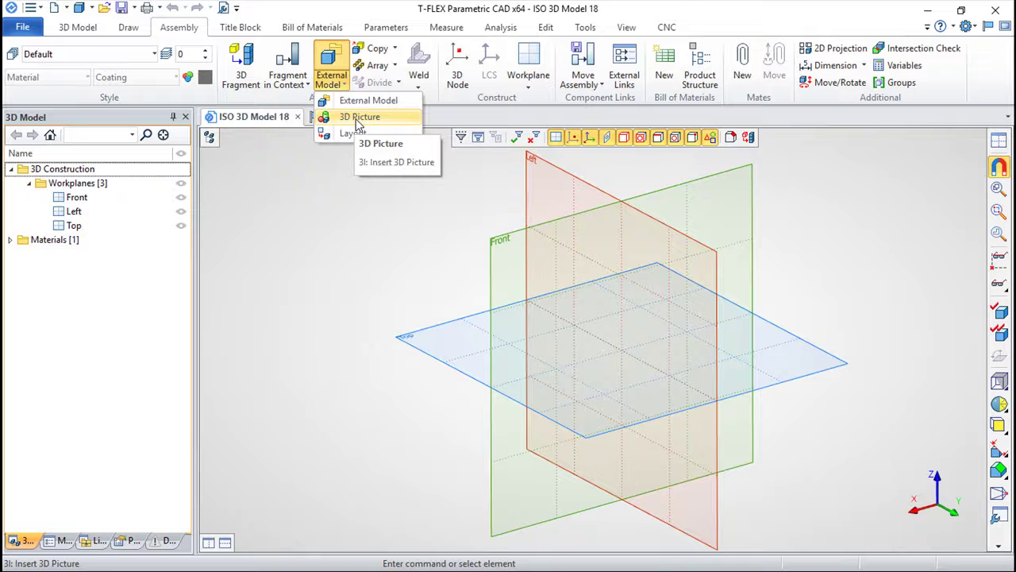
{"action": "left_click", "coordinate": [357, 118]}
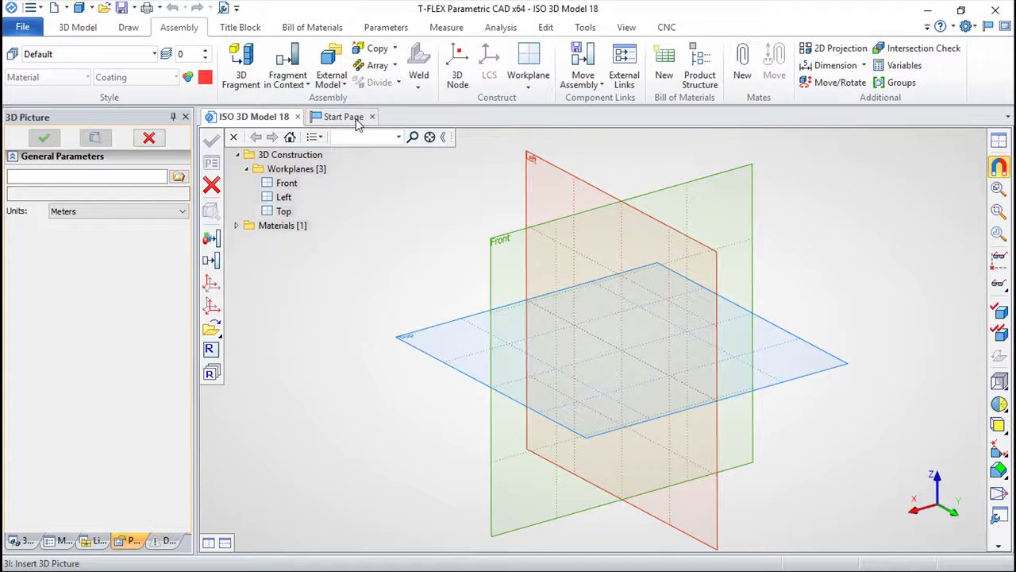
{"action": "left_click", "coordinate": [286, 182]}
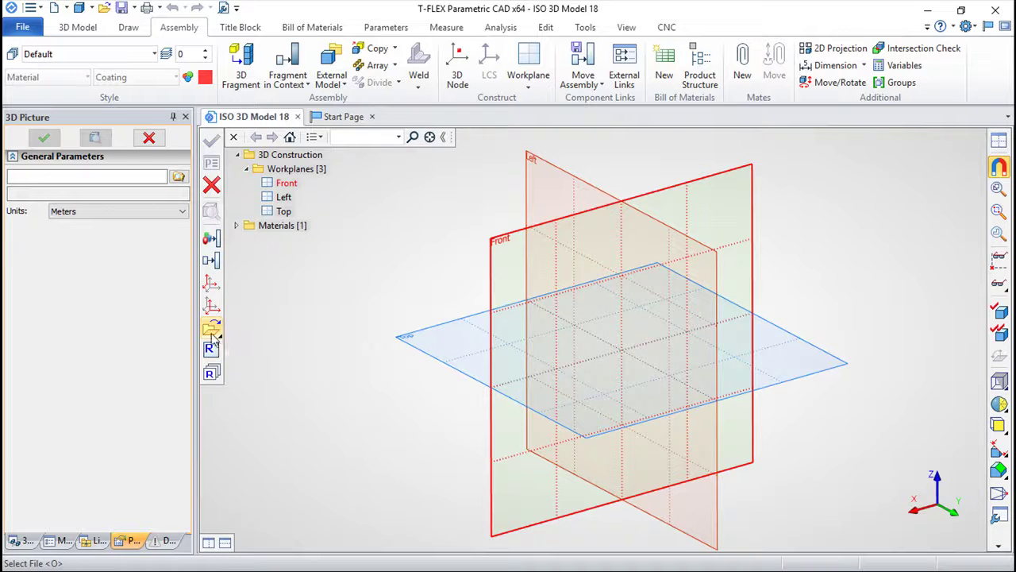
{"action": "left_click", "coordinate": [180, 177]}
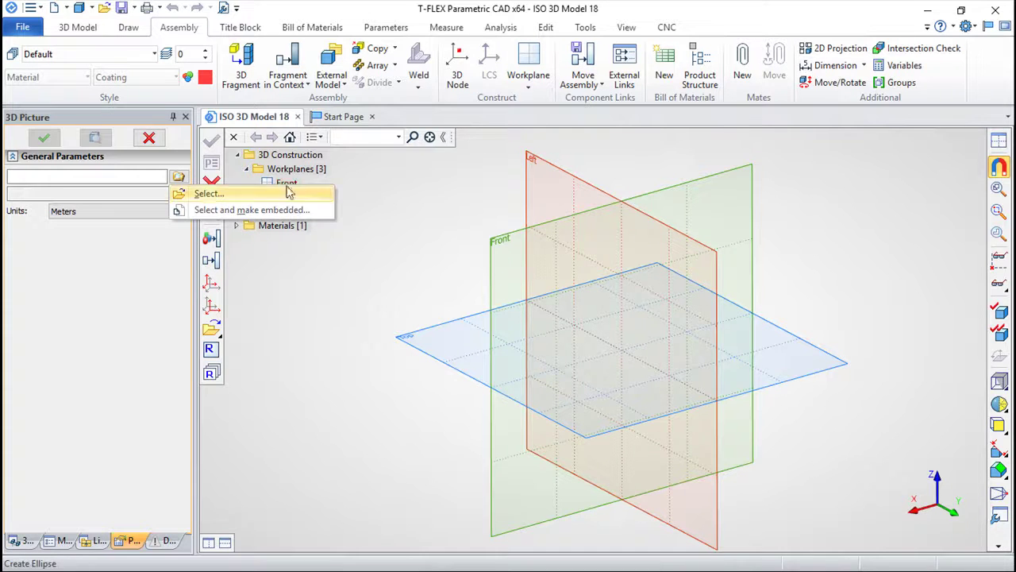
Load cube.stl as the 3D picture's source file.
{"action": "left_click", "coordinate": [208, 195]}
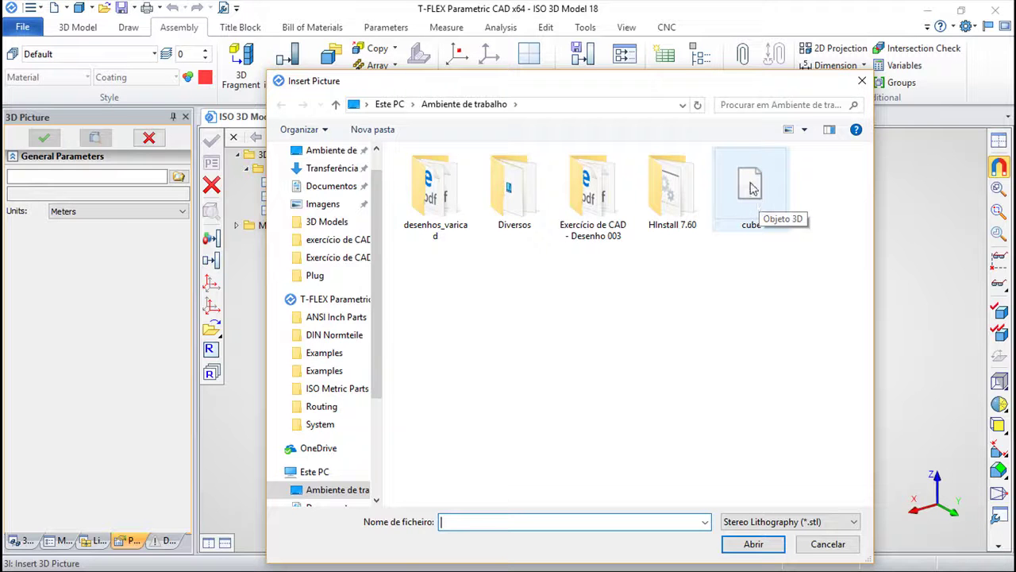
{"action": "left_click", "coordinate": [751, 184]}
{"action": "left_click", "coordinate": [753, 543]}
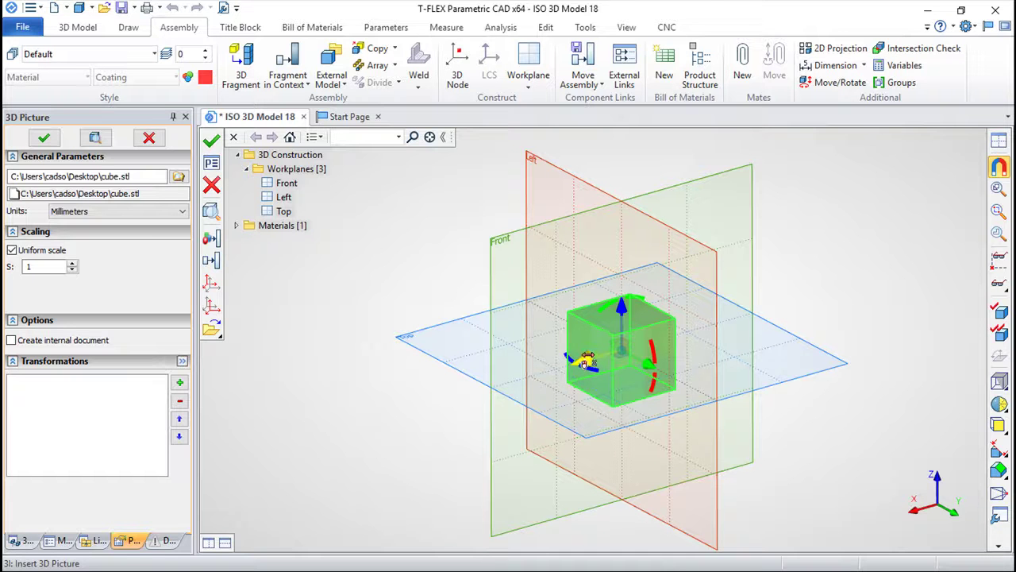
Offset the cube along X with its translation handle, giving translations of 155 and 185.
{"action": "left_click_drag", "start_coordinate": [585, 365], "coordinate": [639, 433]}
{"action": "middle_click_drag", "start_coordinate": [728, 449], "coordinate": [831, 474]}
{"action": "scroll", "coordinate": [812, 322], "scroll_direction": "up", "scroll_amount": 3}
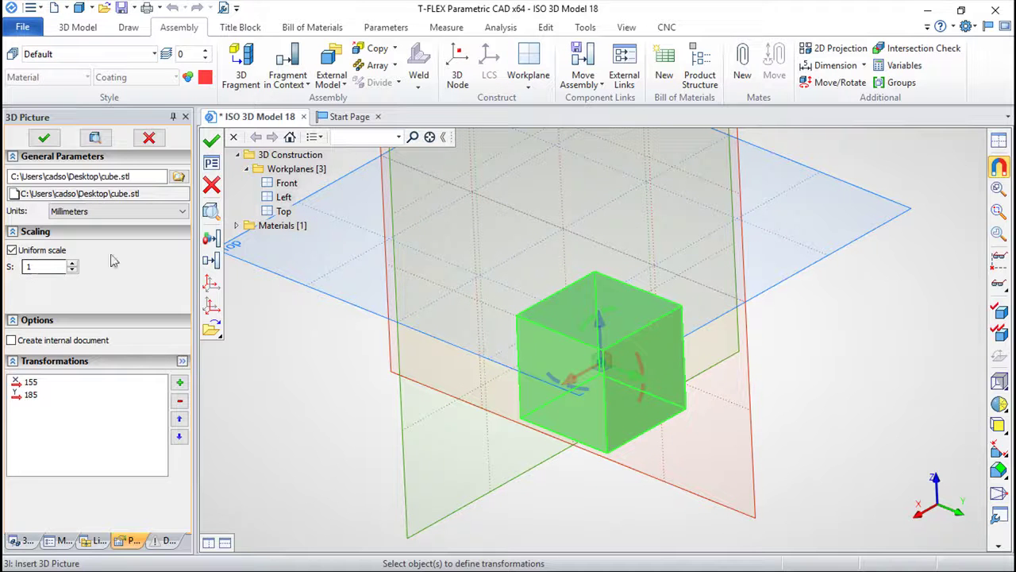
Try Centimeters as the import units, then set them back to Millimeters.
{"action": "left_click", "coordinate": [181, 214]}
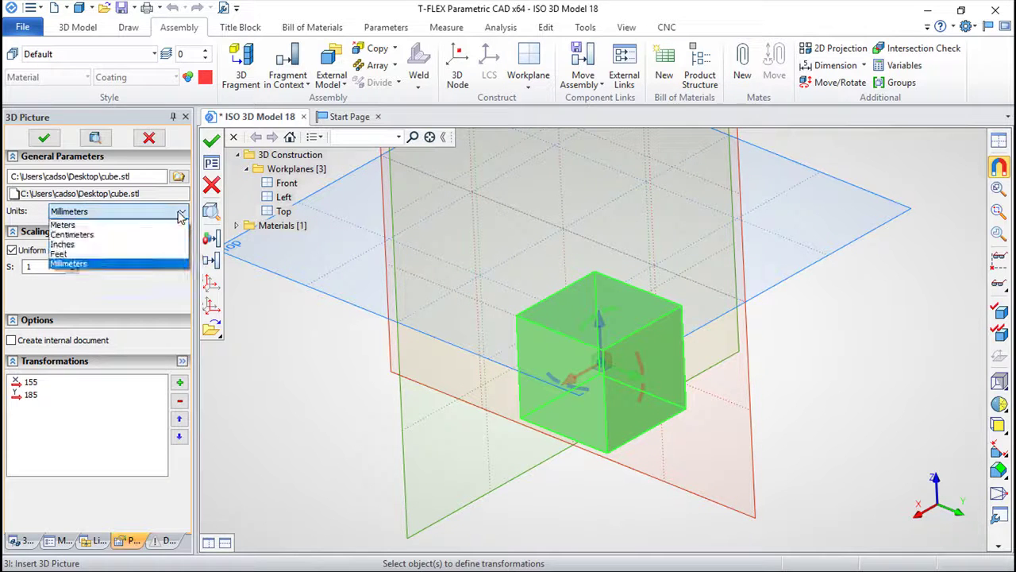
{"action": "left_click", "coordinate": [71, 236]}
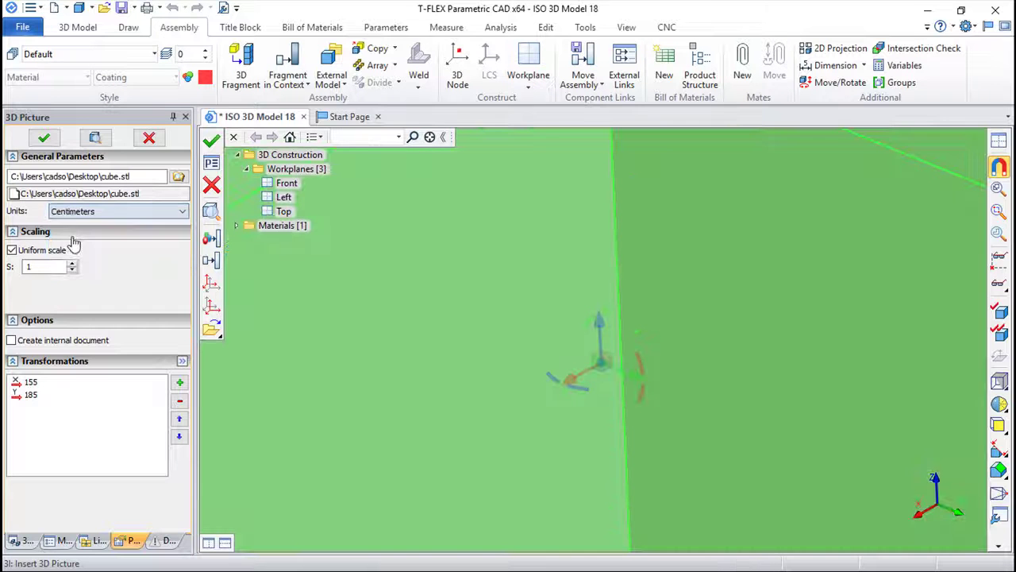
{"action": "left_click", "coordinate": [182, 213]}
{"action": "left_click", "coordinate": [73, 264]}
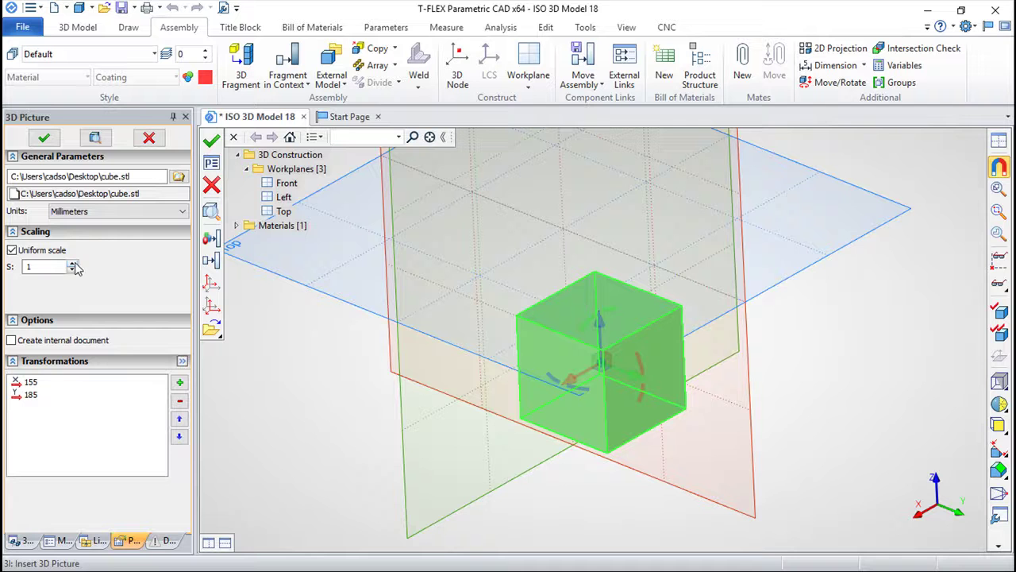
Enable Create internal document and finish the cube as a 3D picture.
{"action": "right_click_drag", "start_coordinate": [838, 445], "coordinate": [794, 450]}
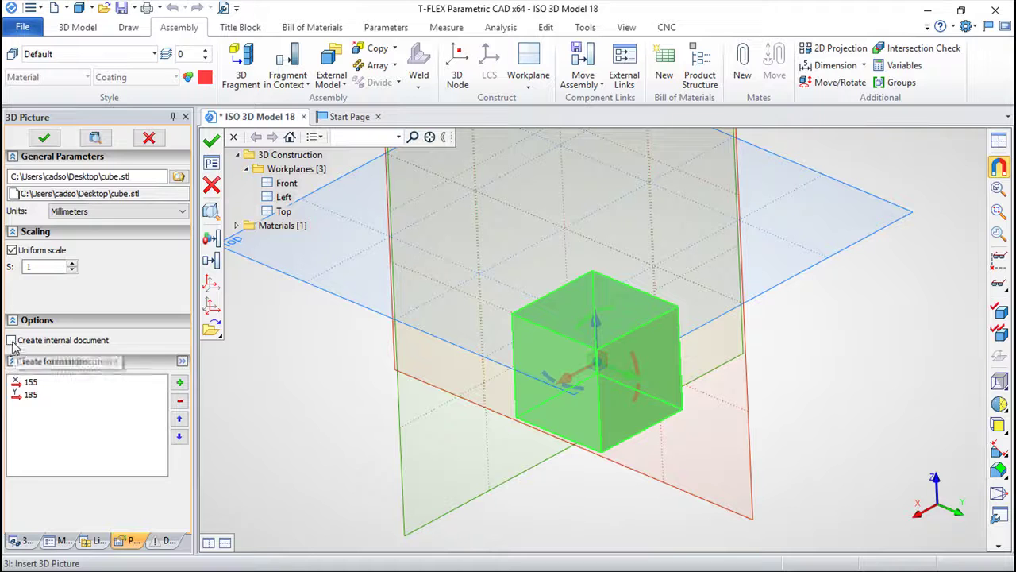
{"action": "left_click", "coordinate": [11, 342]}
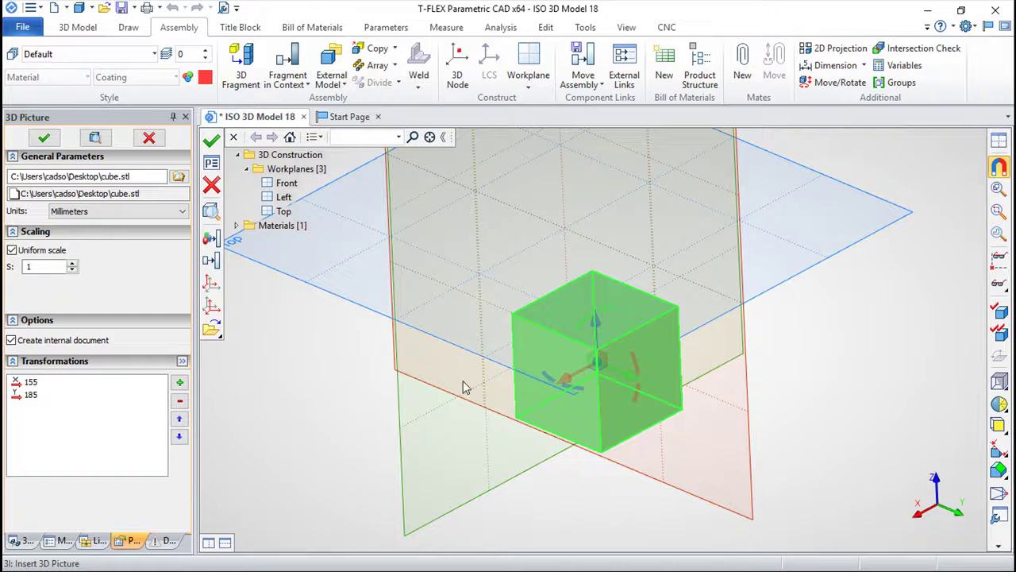
{"action": "left_click", "coordinate": [212, 141]}
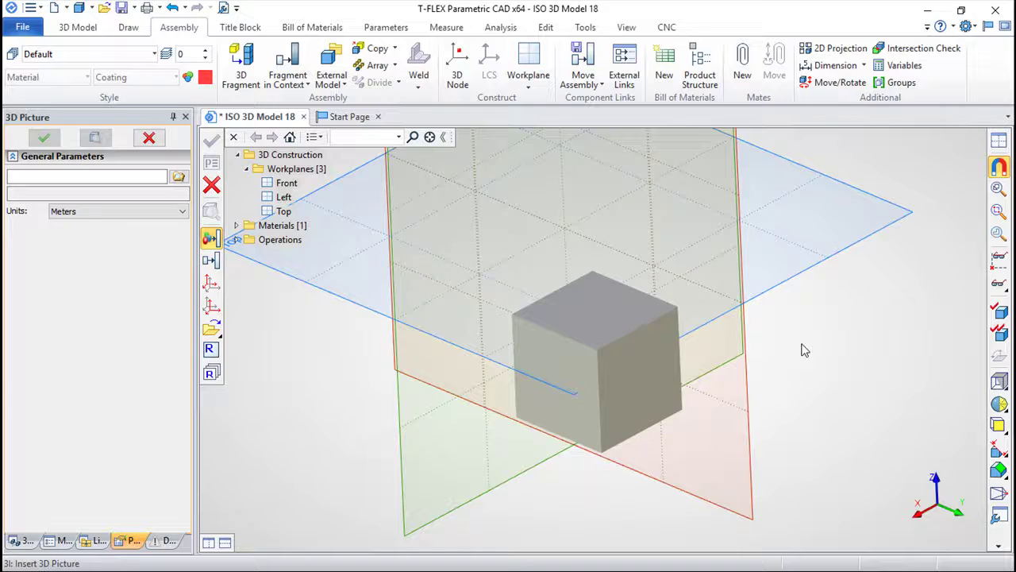
End the 3D Picture command and check the cube's context menu before dismissing it.
{"action": "mouse_move", "coordinate": [802, 347]}
{"action": "middle_mouse_down"}
{"action": "mouse_move", "coordinate": [710, 359]}
{"action": "mouse_move", "coordinate": [762, 379]}
{"action": "mouse_move", "coordinate": [581, 381]}
{"action": "mouse_move", "coordinate": [775, 381]}
{"action": "mouse_move", "coordinate": [794, 361]}
{"action": "middle_mouse_up"}
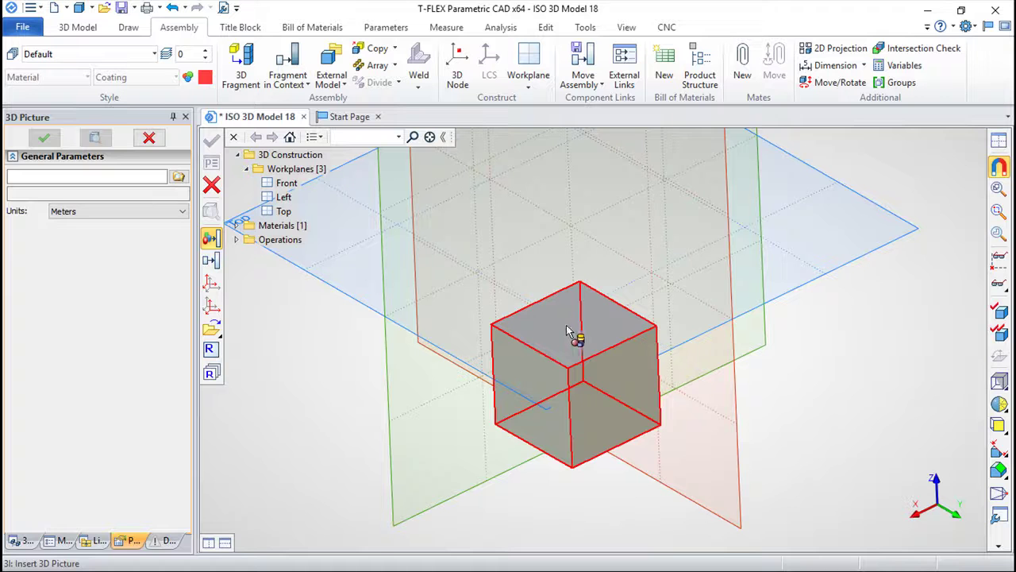
{"action": "key", "text": "Escape"}
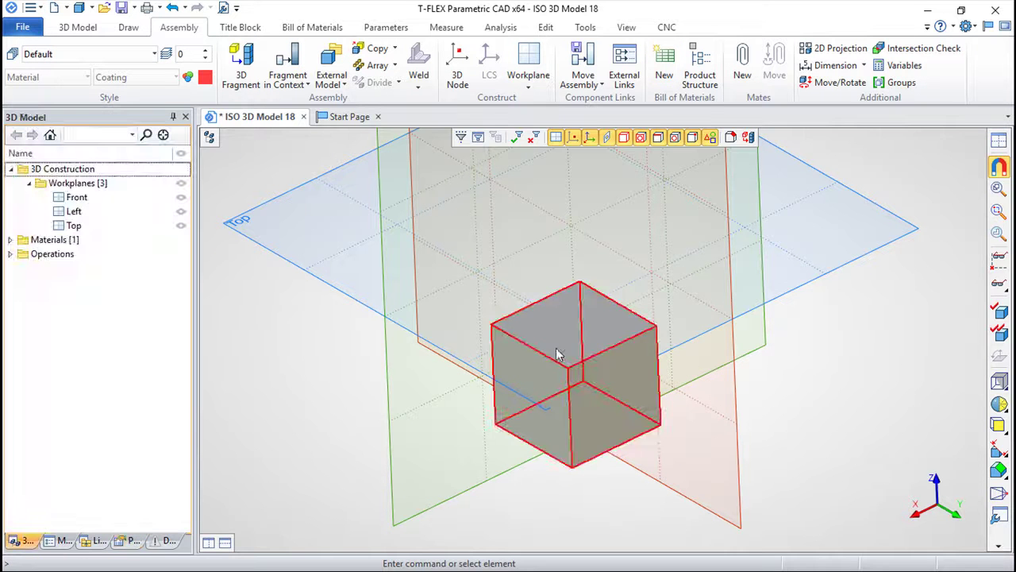
{"action": "right_click", "coordinate": [565, 333]}
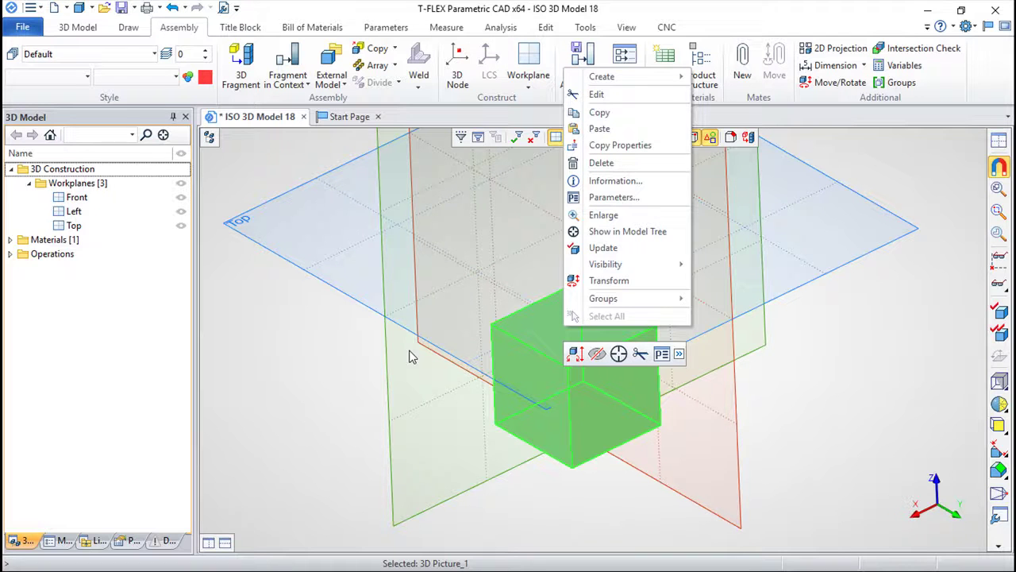
{"action": "left_click", "coordinate": [385, 369]}
{"action": "right_click_drag", "start_coordinate": [793, 424], "coordinate": [599, 392]}
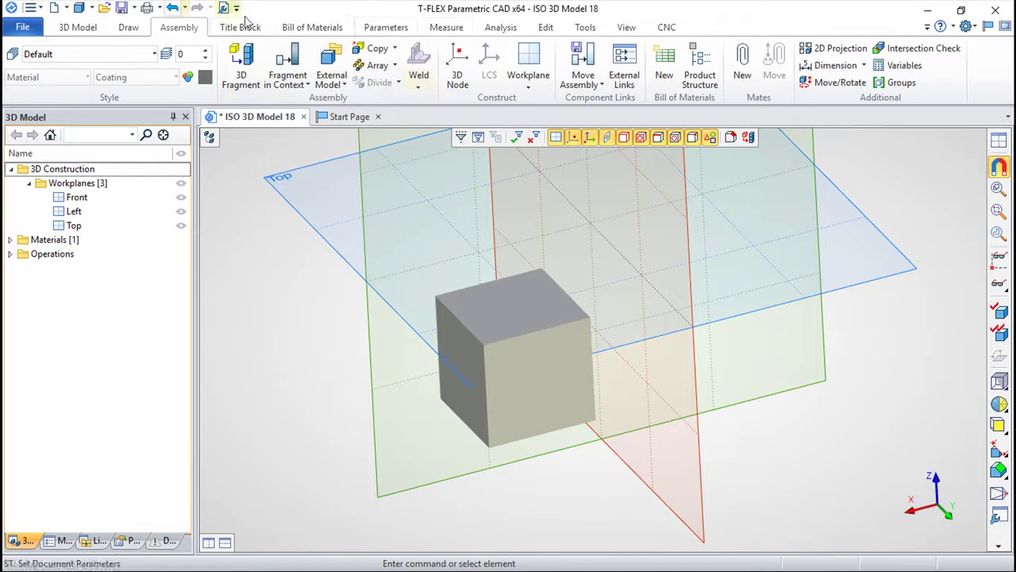
Try a box primitive at the cube's corner, cancel it, and select the Front workplane.
{"action": "left_click", "coordinate": [76, 28]}
{"action": "left_click", "coordinate": [853, 60]}
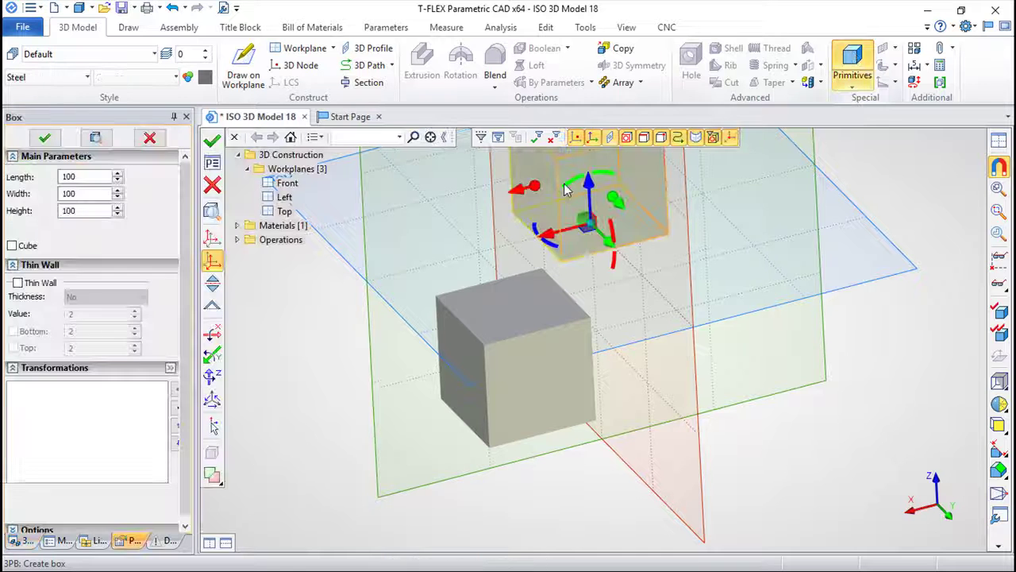
{"action": "right_click_drag", "start_coordinate": [795, 421], "coordinate": [854, 415]}
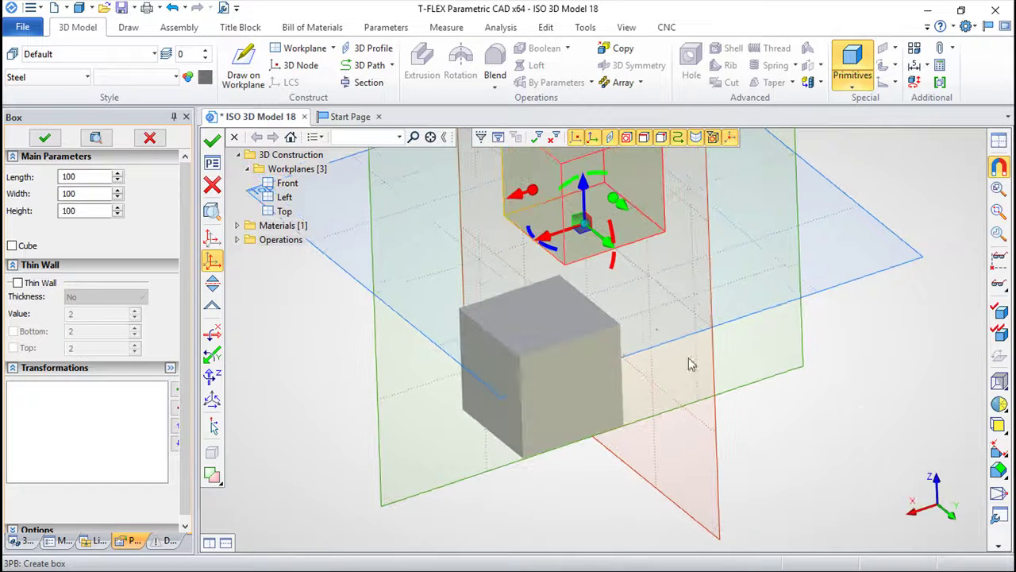
{"action": "left_click", "coordinate": [620, 326]}
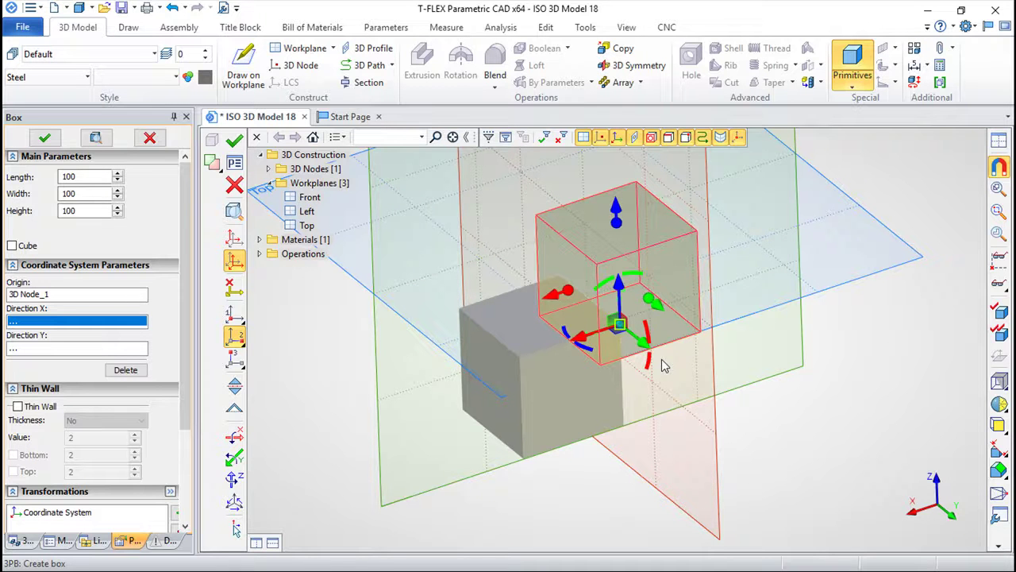
{"action": "key", "text": "Escape"}
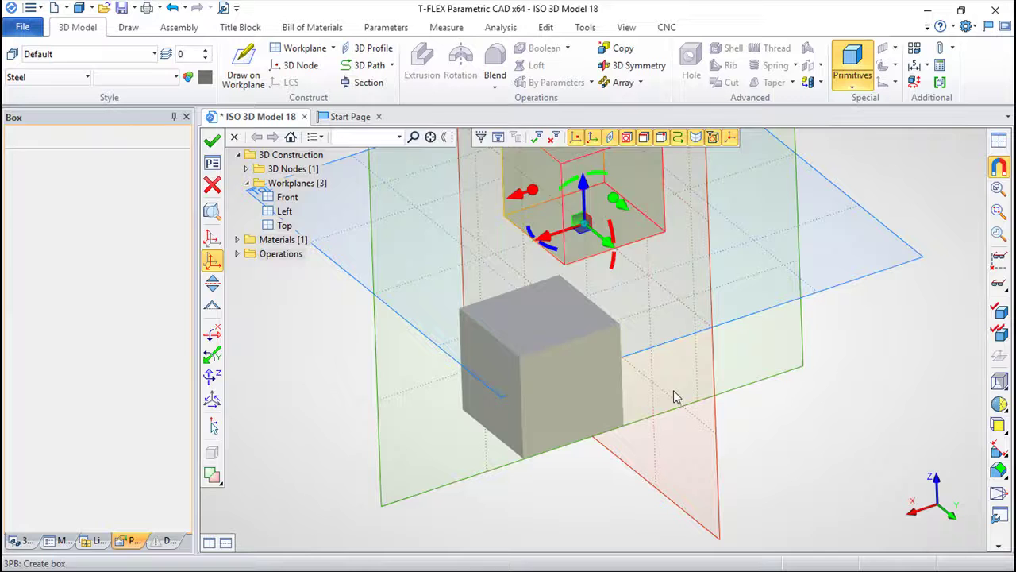
{"action": "right_click_drag", "start_coordinate": [601, 356], "coordinate": [801, 405]}
{"action": "left_click", "coordinate": [412, 335]}
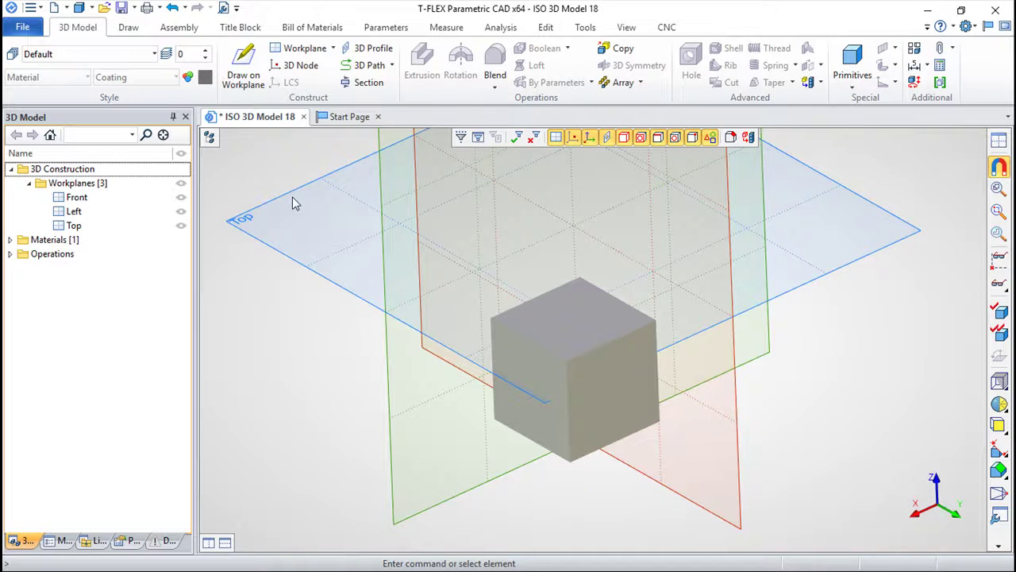
Start a new 3D Picture insertion from Assembly > External Model, with its parameters panel showing.
{"action": "left_click", "coordinate": [180, 28]}
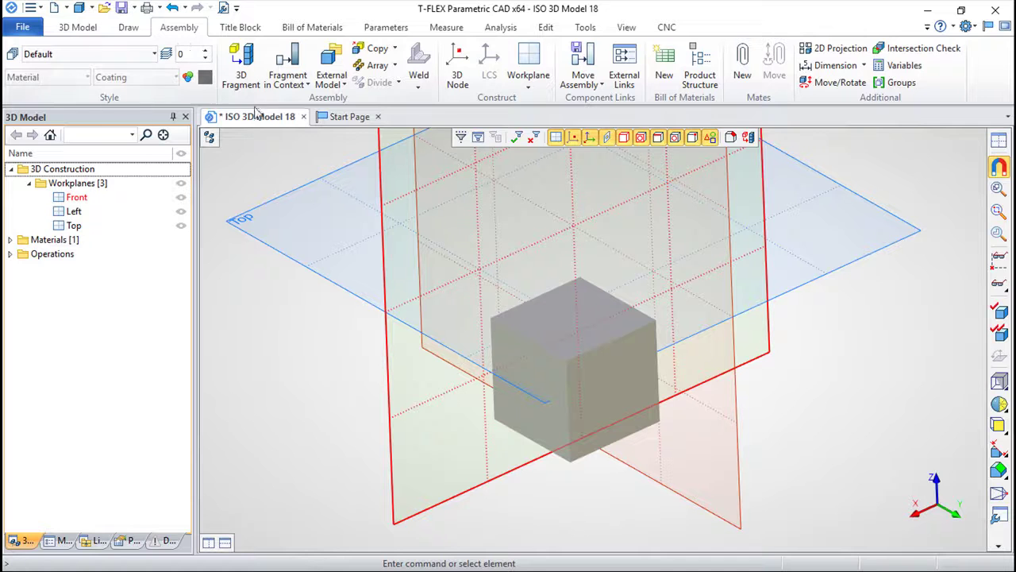
{"action": "left_click", "coordinate": [336, 90]}
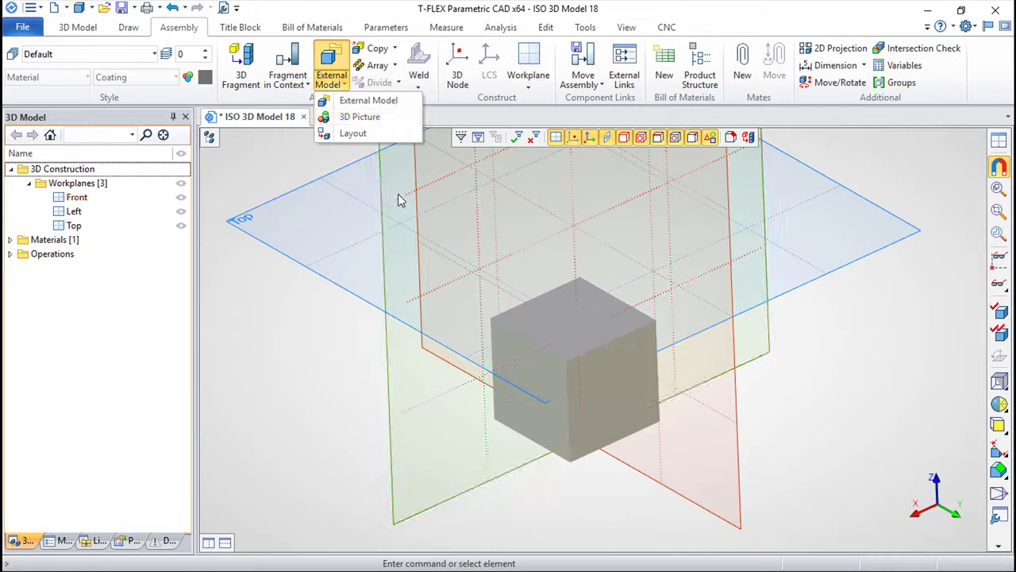
{"action": "left_click", "coordinate": [353, 117]}
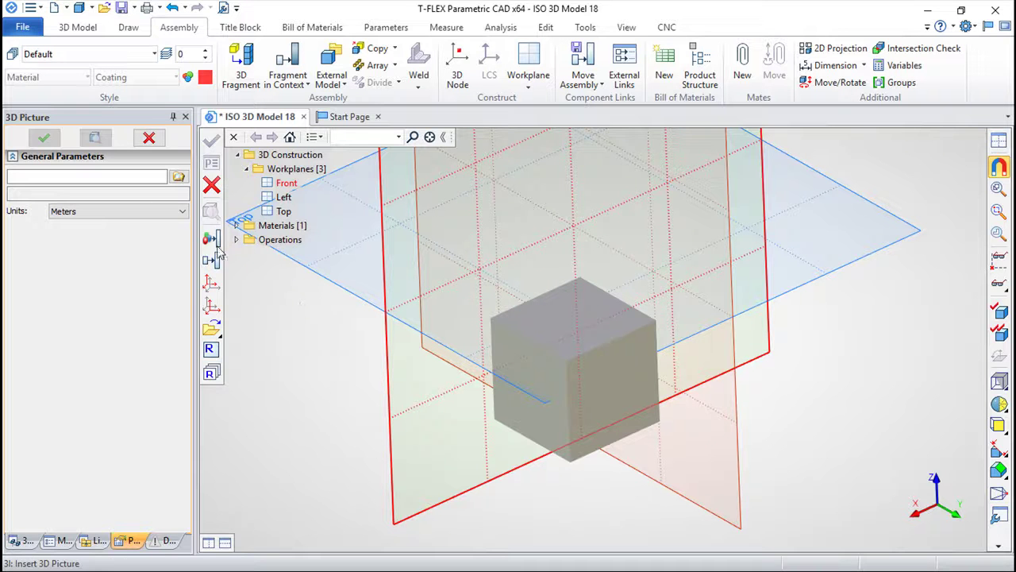
{"action": "left_click", "coordinate": [213, 239]}
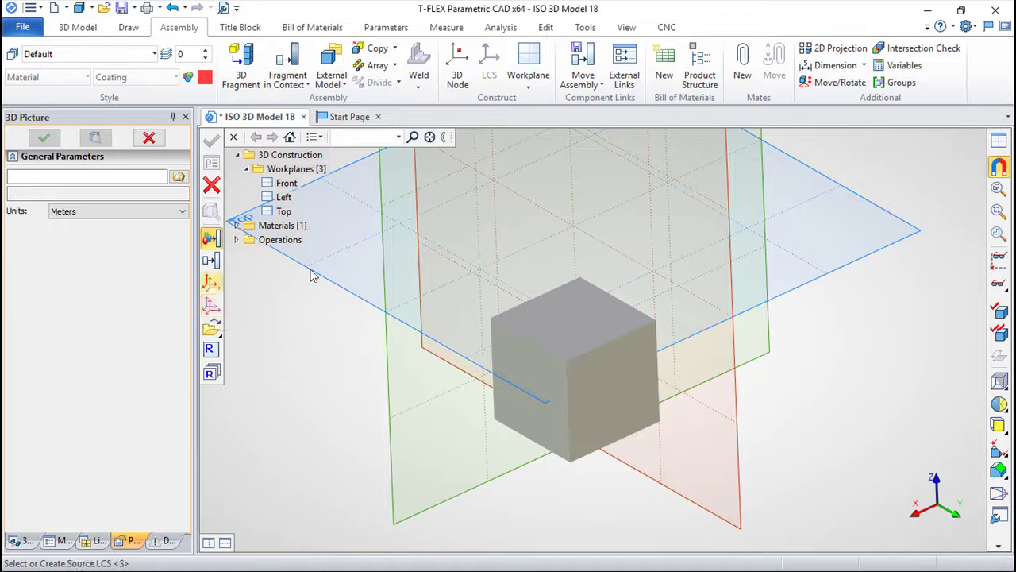
Cancel the new 3D Picture command and zoom in on the cube.
{"action": "key", "text": "Escape"}
{"action": "right_click_drag", "start_coordinate": [460, 363], "coordinate": [346, 379]}
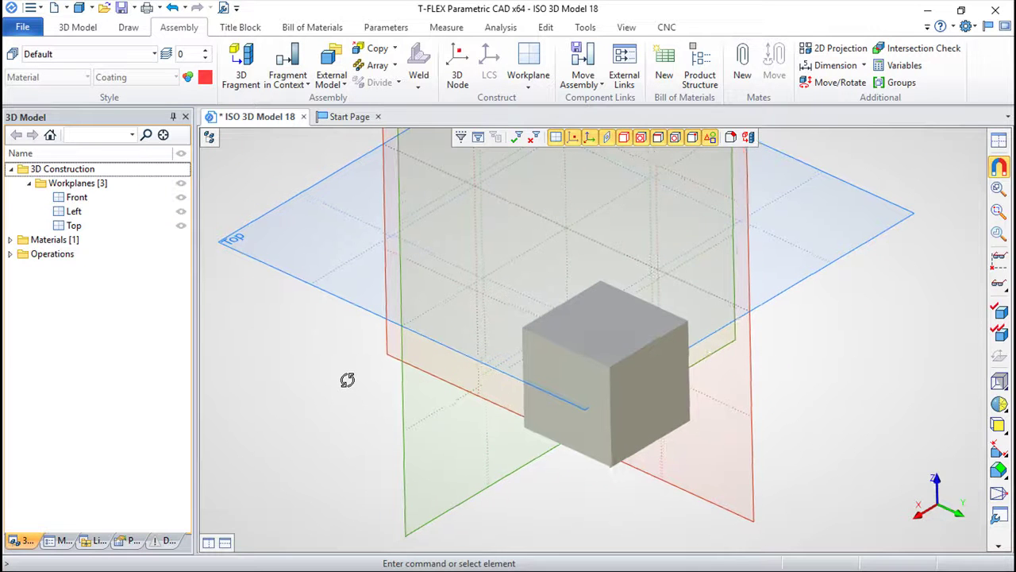
{"action": "scroll", "coordinate": [853, 323], "scroll_direction": "up", "scroll_amount": 5}
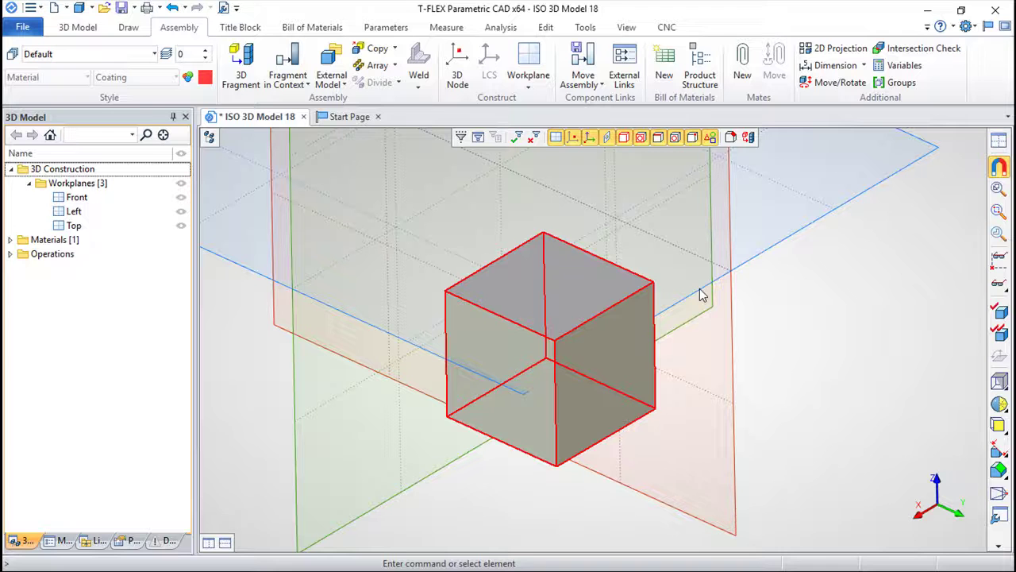
Find 3D Picture_1 under Operations > 3D Image in the model tree and open its Properties.
{"action": "left_click", "coordinate": [207, 138]}
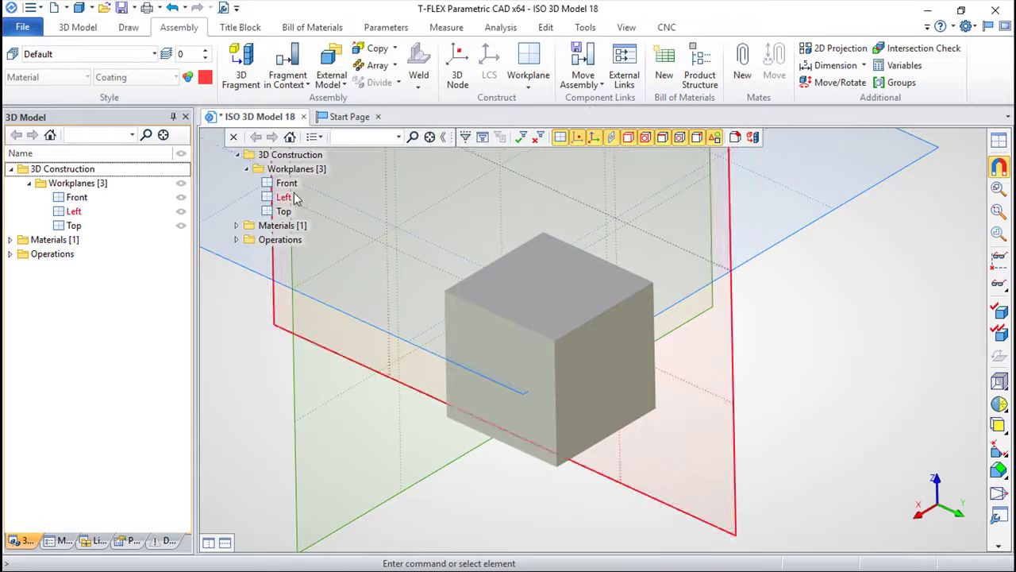
{"action": "left_click", "coordinate": [237, 240]}
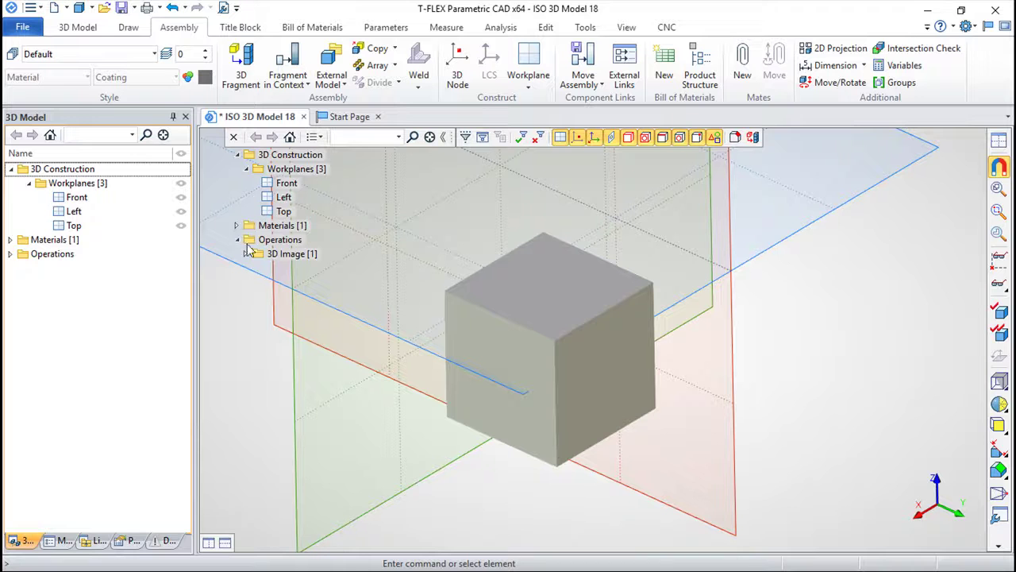
{"action": "left_click", "coordinate": [247, 254]}
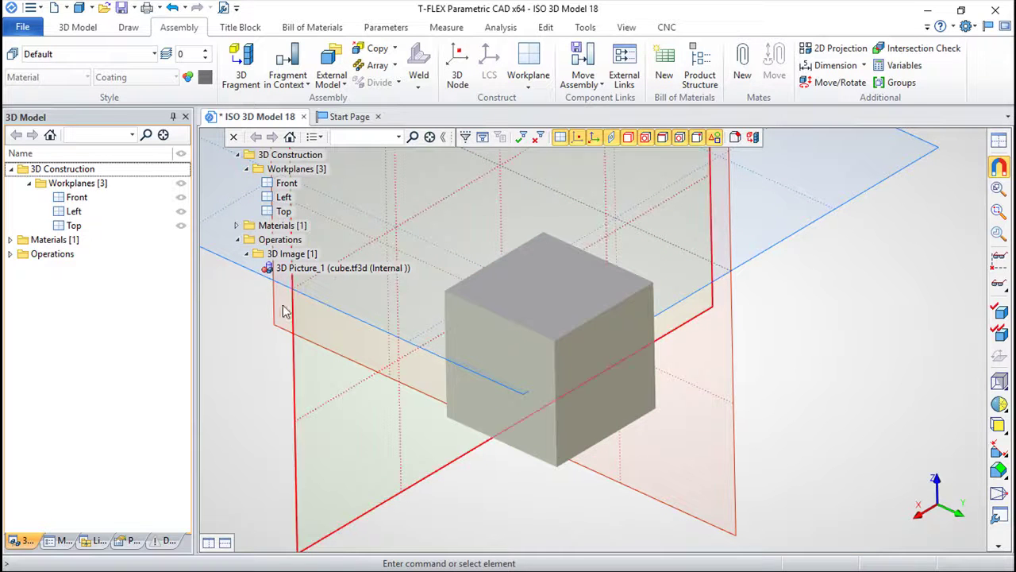
{"action": "left_click", "coordinate": [612, 351]}
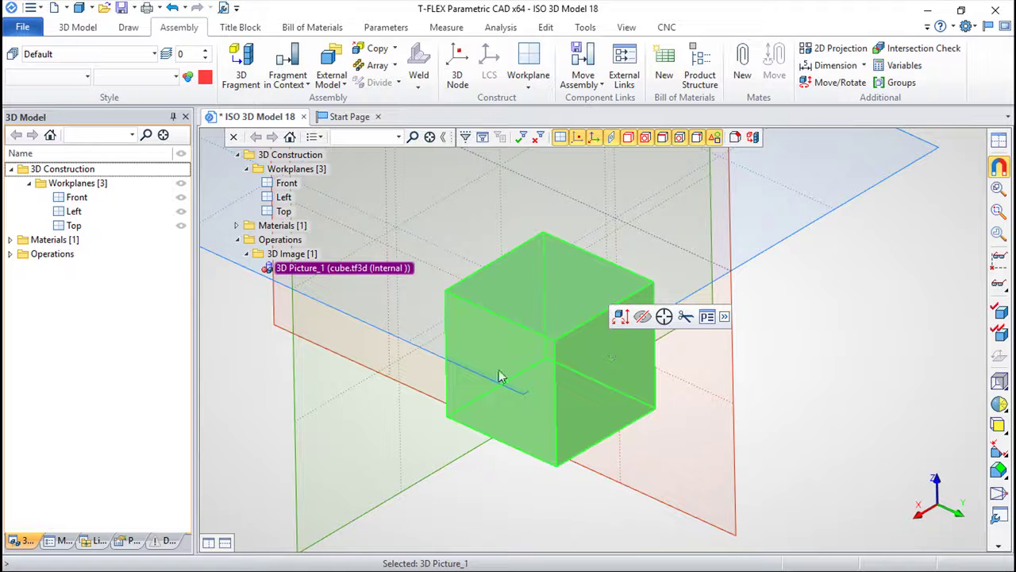
{"action": "left_click", "coordinate": [706, 318]}
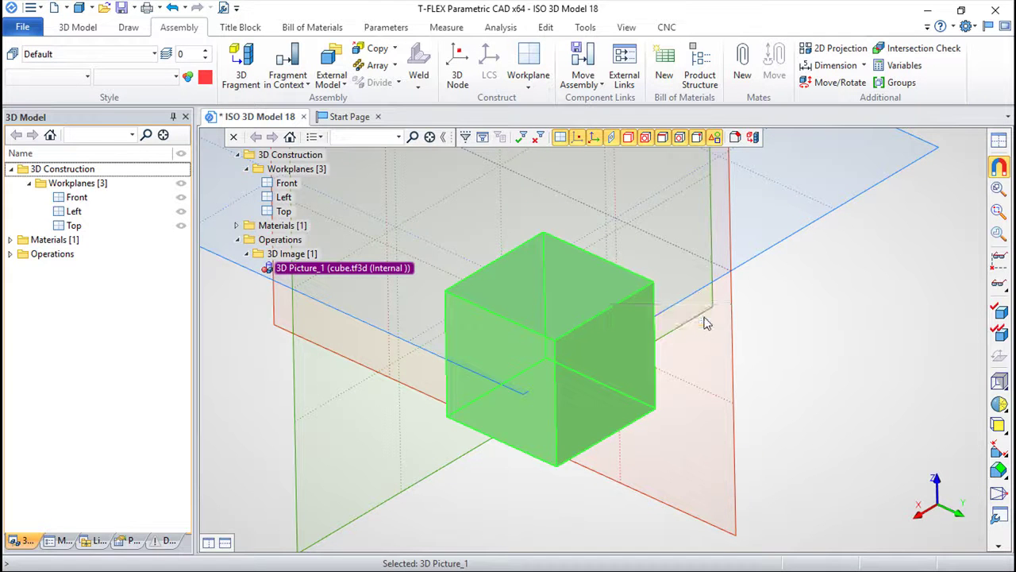
{"action": "left_click_drag", "start_coordinate": [469, 118], "coordinate": [488, 150]}
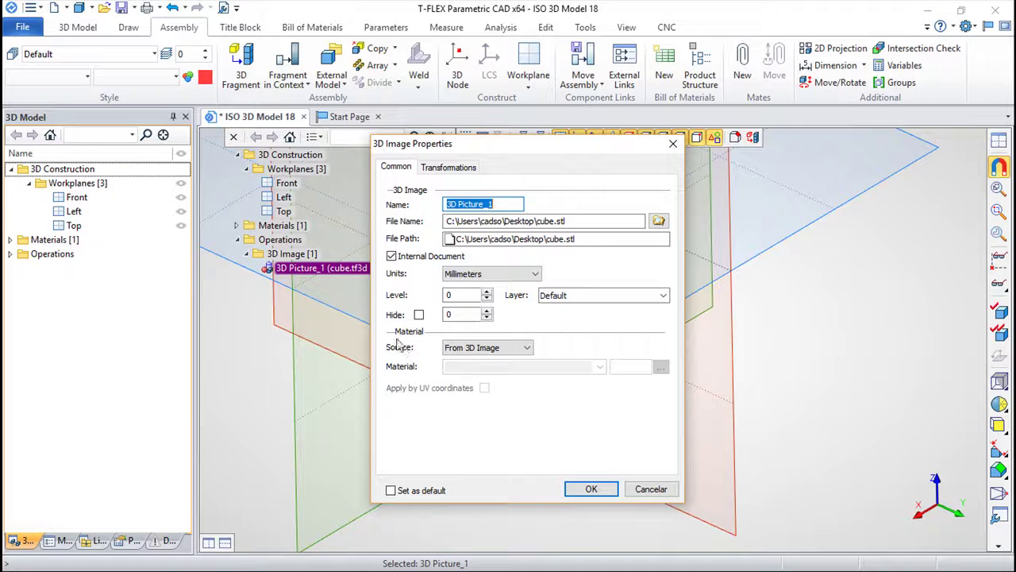
Set the material source to From Document, choose Coatings > Grass > Grass_3, and apply.
{"action": "left_click", "coordinate": [528, 349]}
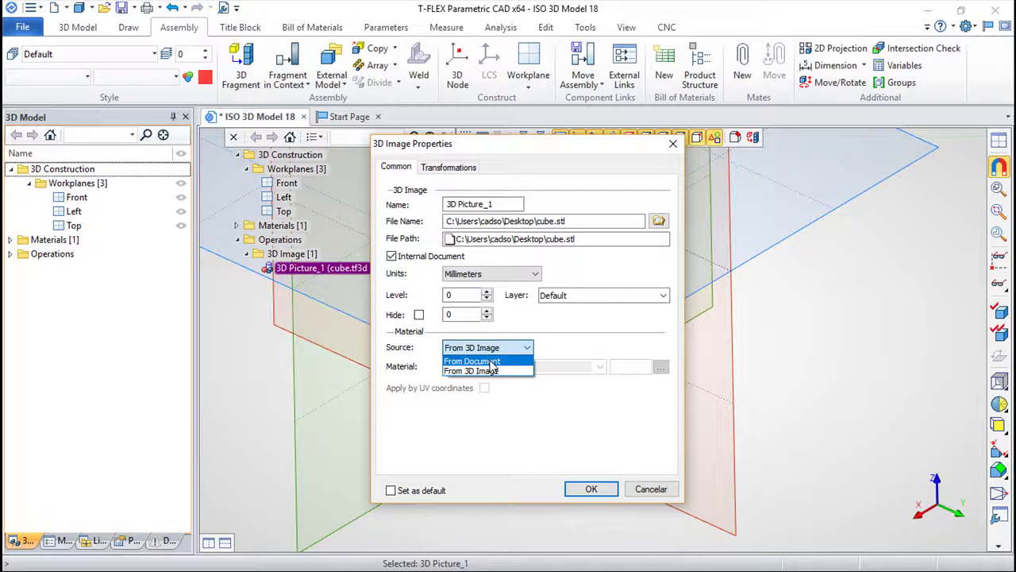
{"action": "left_click", "coordinate": [491, 362]}
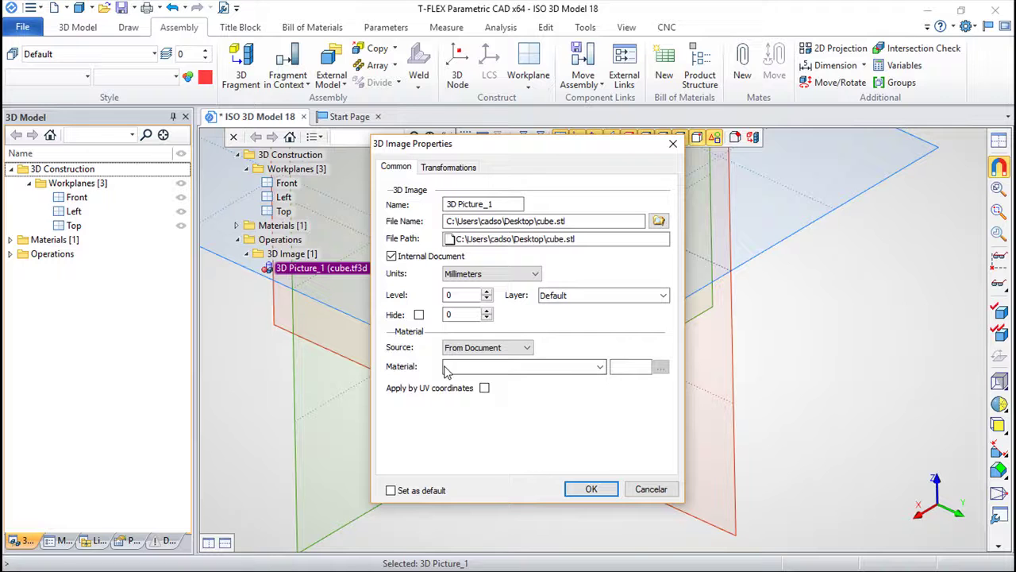
{"action": "left_click", "coordinate": [600, 368]}
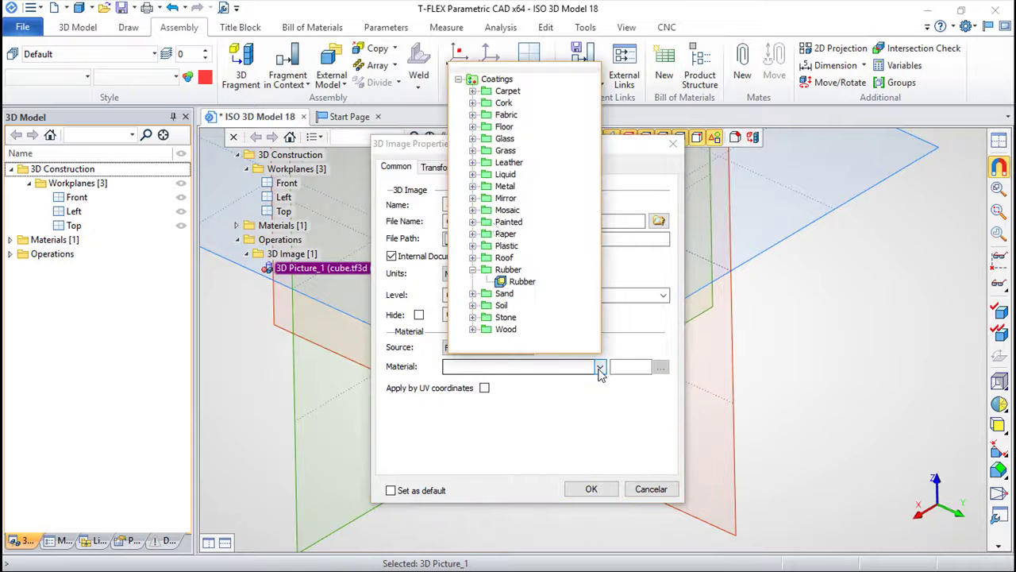
{"action": "left_click", "coordinate": [473, 150]}
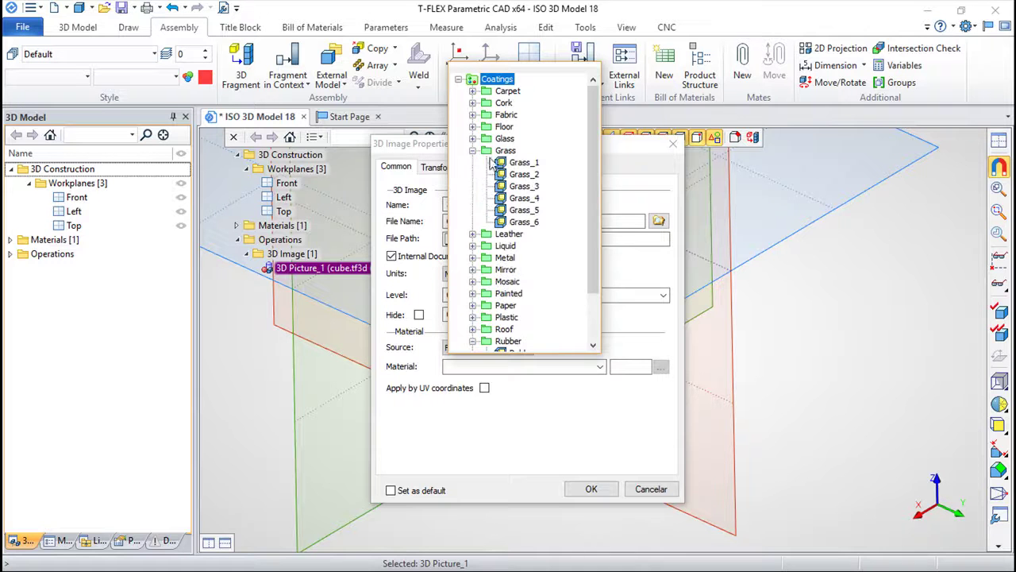
{"action": "left_click", "coordinate": [515, 187]}
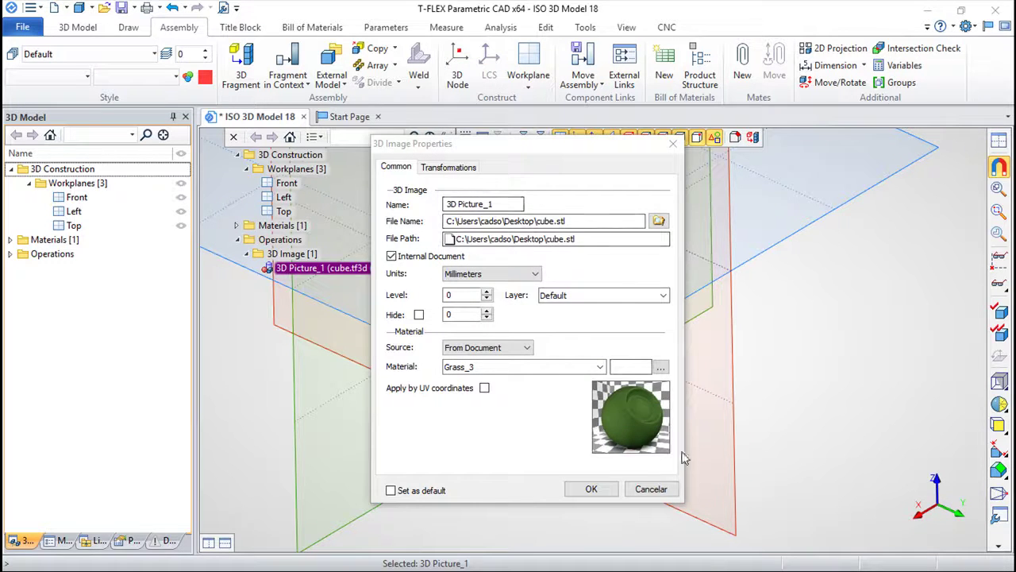
{"action": "left_click", "coordinate": [602, 487]}
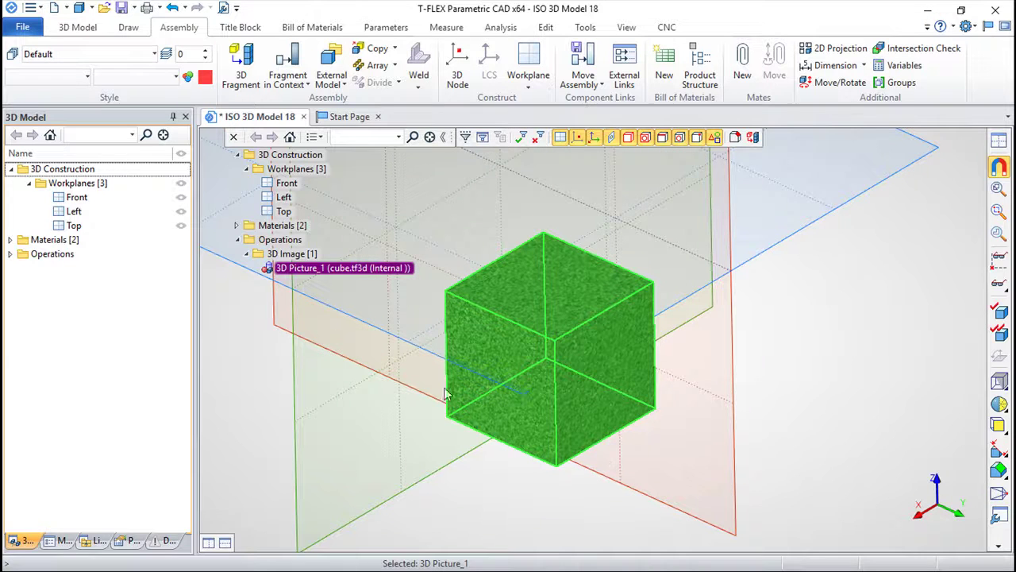
{"action": "right_click", "coordinate": [786, 352]}
{"action": "left_click", "coordinate": [843, 378]}
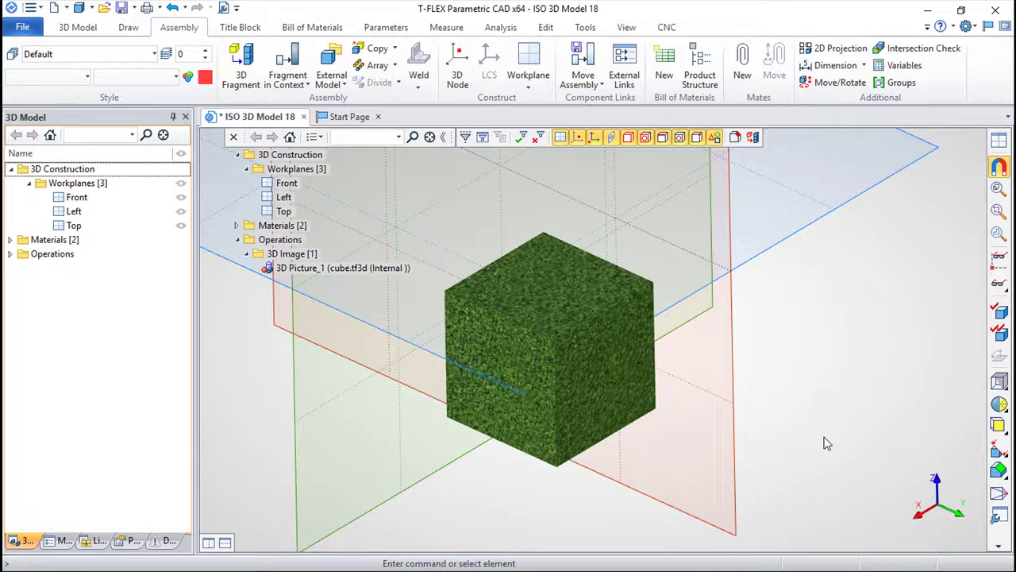
{"action": "left_click_drag", "start_coordinate": [826, 440], "coordinate": [742, 363]}
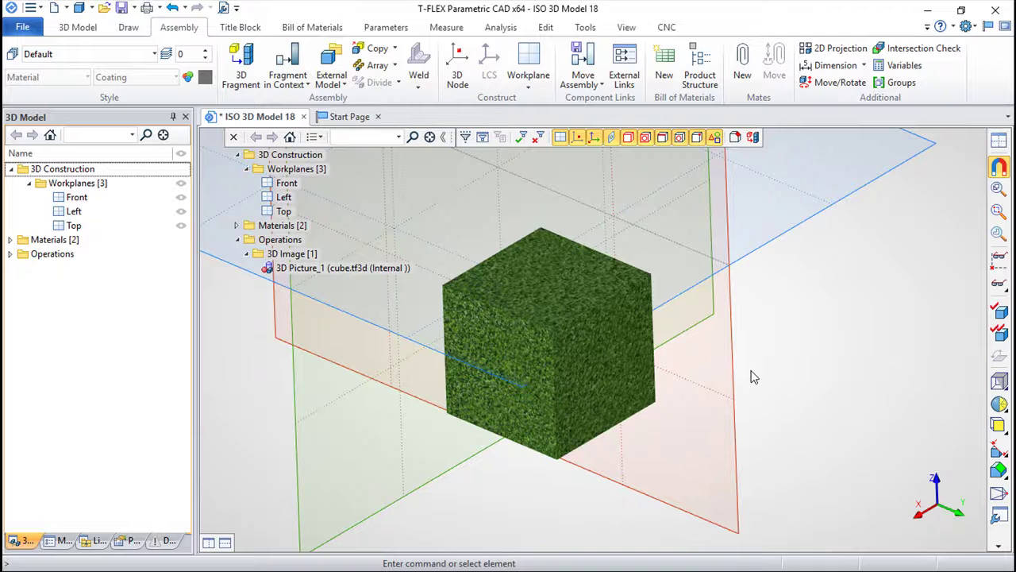
{"action": "mouse_move", "coordinate": [831, 452]}
{"action": "left_mouse_down"}
{"action": "mouse_move", "coordinate": [775, 479]}
{"action": "mouse_move", "coordinate": [712, 460]}
{"action": "mouse_move", "coordinate": [828, 467]}
{"action": "left_mouse_up"}
{"action": "left_click_drag", "start_coordinate": [758, 243], "coordinate": [702, 222]}
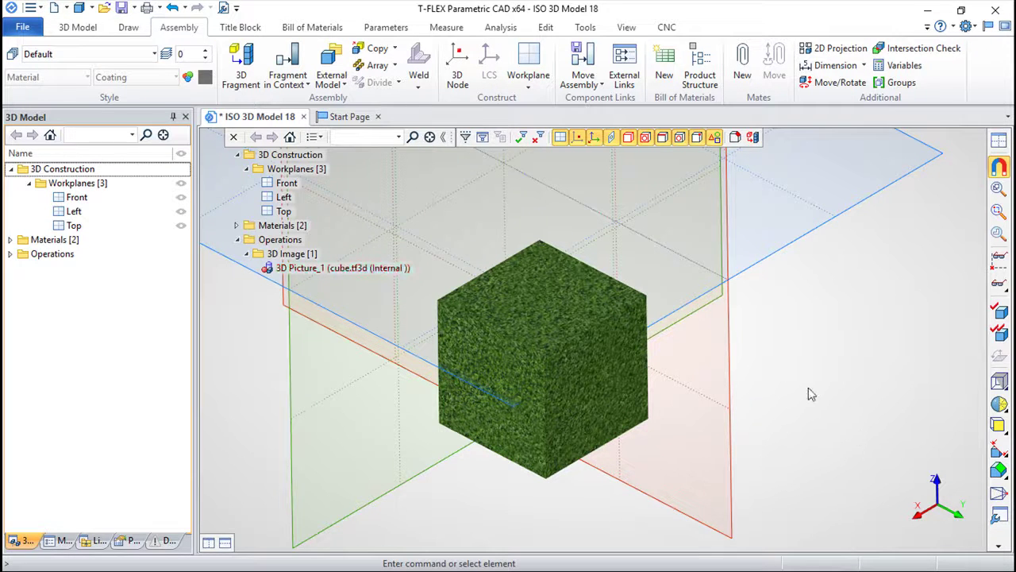
{"action": "scroll", "coordinate": [810, 393], "scroll_direction": "down", "scroll_amount": 2}
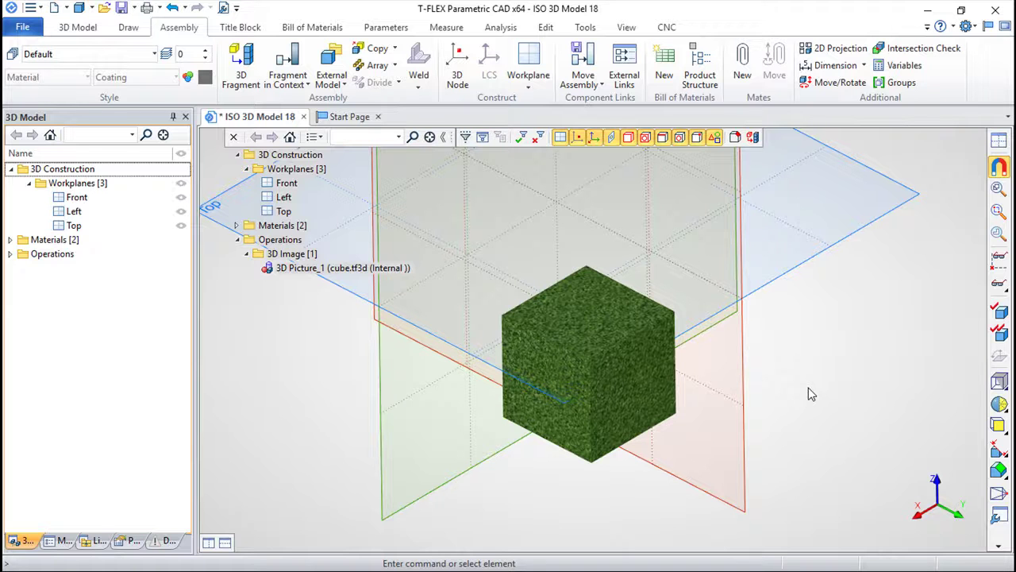